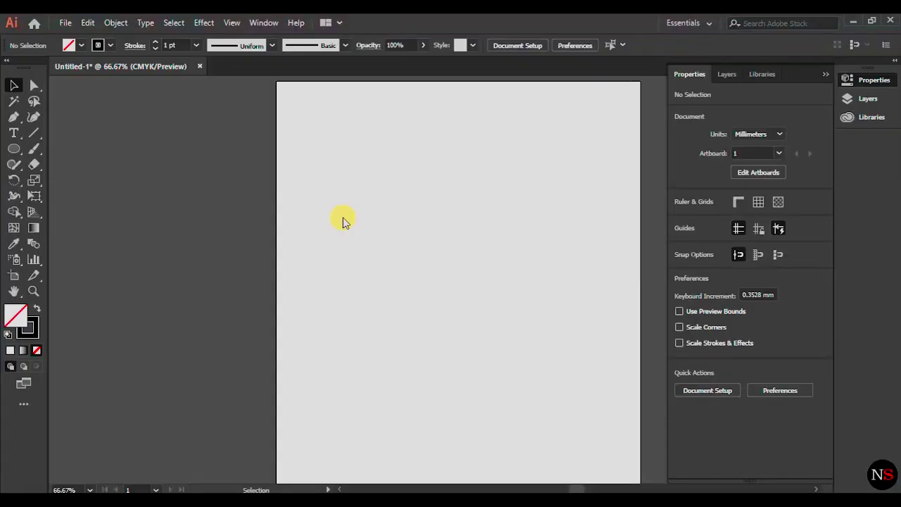
Step: Draw a 46.863 mm circle, overlap a duplicate, and intersect them into a lens-shaped leaf
{"action": "left_click", "coordinate": [14, 148]}
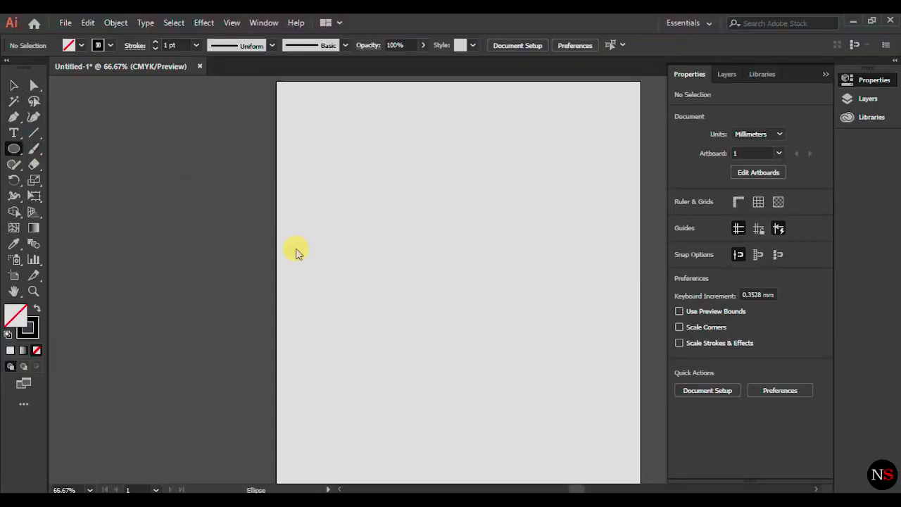
{"action": "left_click_drag", "start_coordinate": [326, 186], "coordinate": [408, 248]}
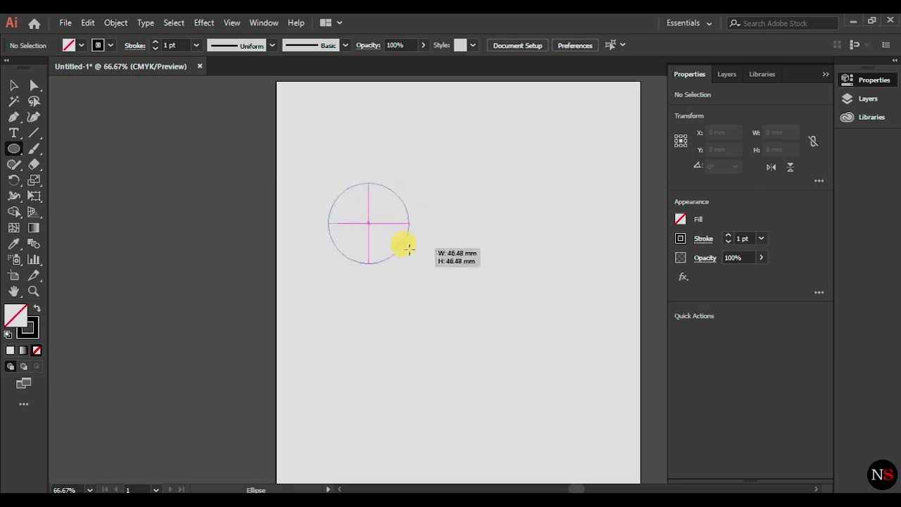
{"action": "left_click", "coordinate": [14, 85]}
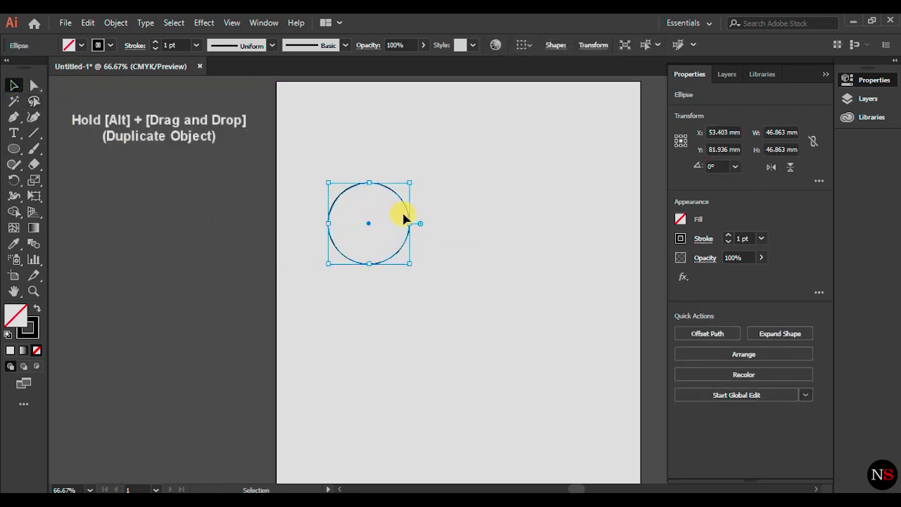
{"action": "left_click_drag", "start_coordinate": [407, 211], "coordinate": [480, 211]}
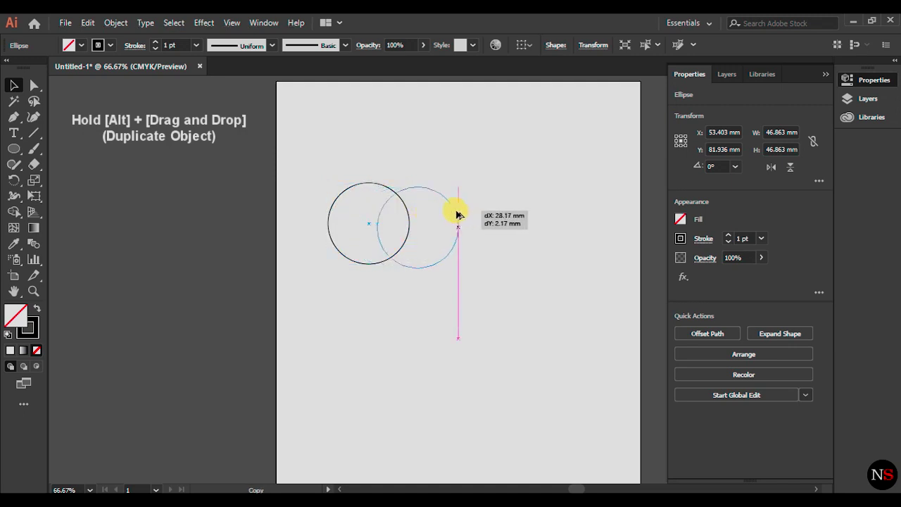
{"action": "left_click_drag", "start_coordinate": [479, 211], "coordinate": [479, 211]}
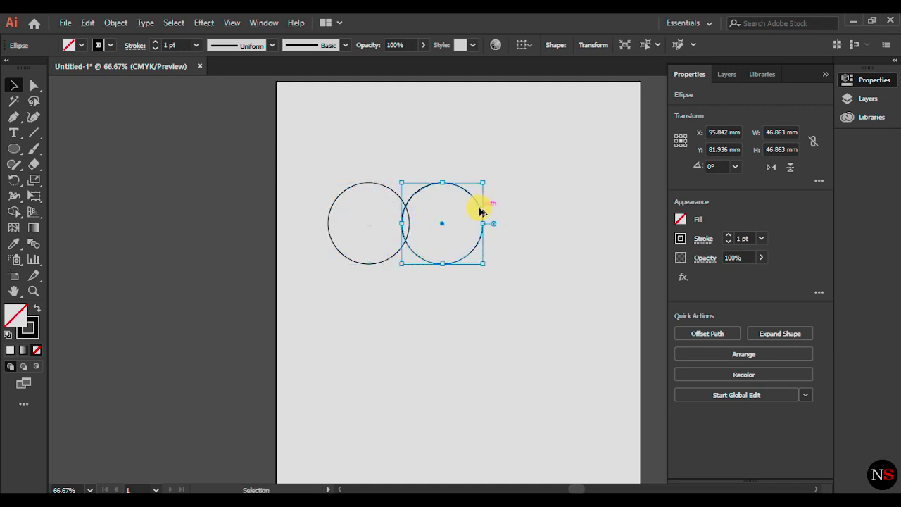
{"action": "left_click", "coordinate": [384, 187], "text": "shift"}
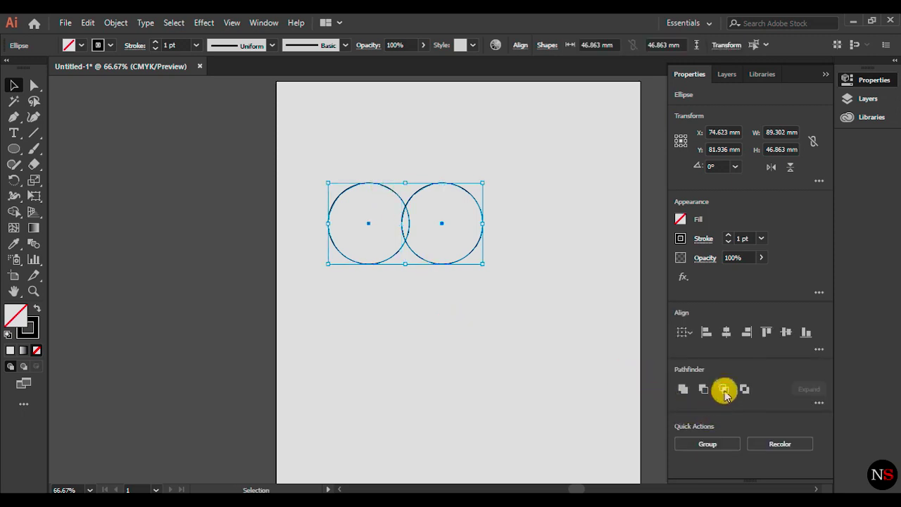
{"action": "left_click", "coordinate": [723, 388]}
Step: Move the leaf to the top-left and add two copies to its right rotated 45°
{"action": "left_click_drag", "start_coordinate": [408, 221], "coordinate": [309, 129]}
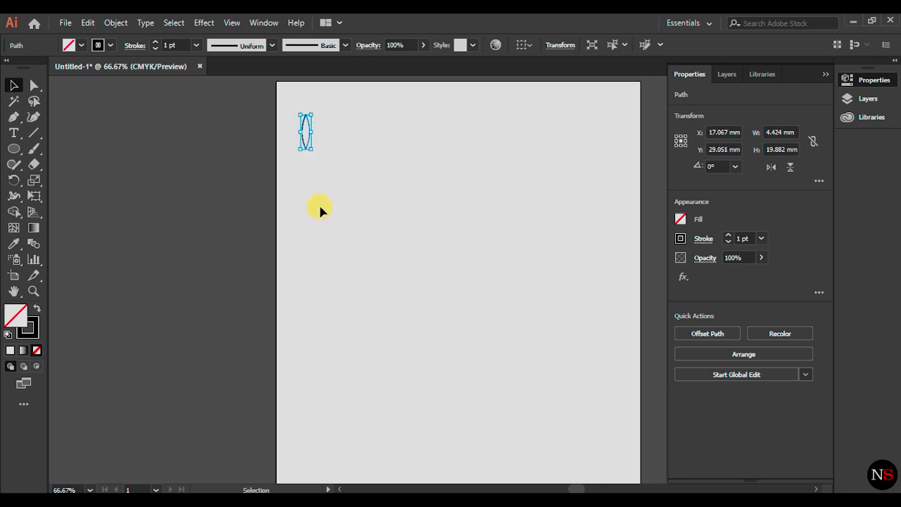
{"action": "left_click_drag", "start_coordinate": [308, 126], "coordinate": [410, 125]}
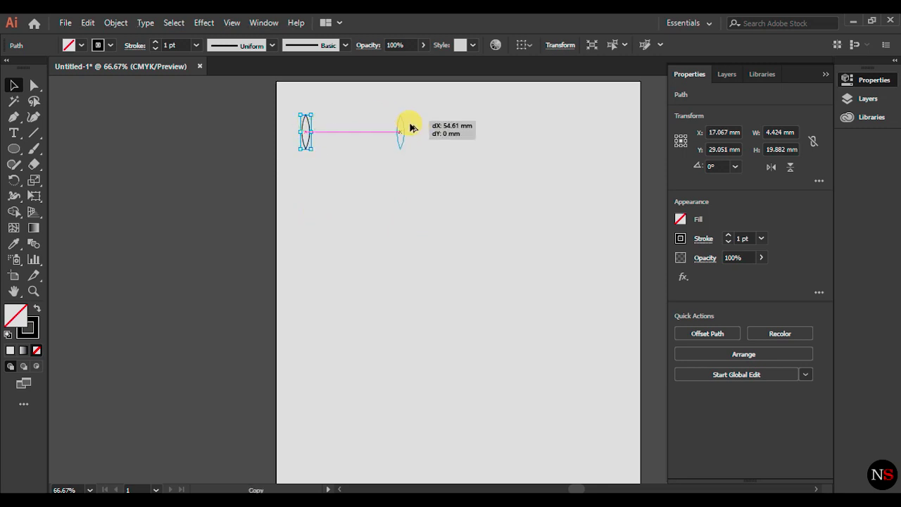
{"action": "left_click", "coordinate": [560, 45]}
{"action": "left_click", "coordinate": [470, 100]}
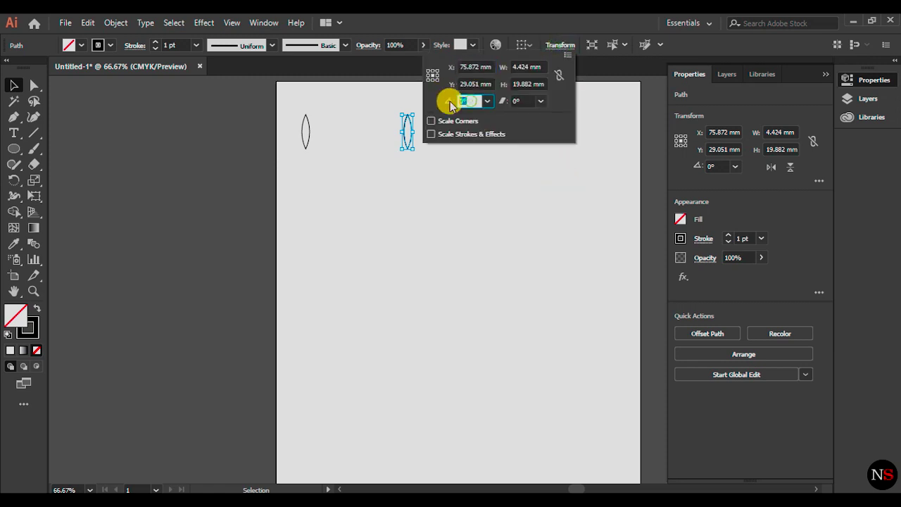
{"action": "type", "text": "45"}
{"action": "key", "text": "Return"}
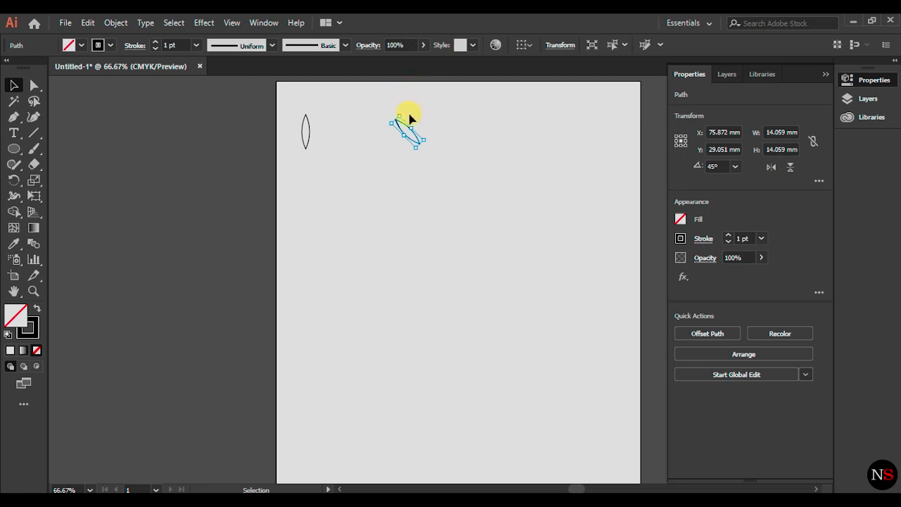
{"action": "left_click_drag", "start_coordinate": [416, 139], "coordinate": [489, 139]}
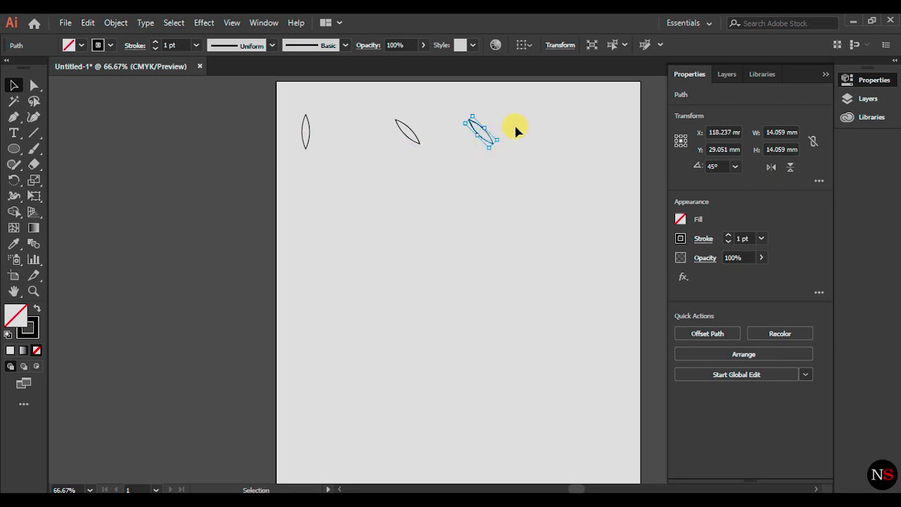
{"action": "right_click", "coordinate": [479, 125]}
{"action": "mouse_move", "coordinate": [518, 317]}
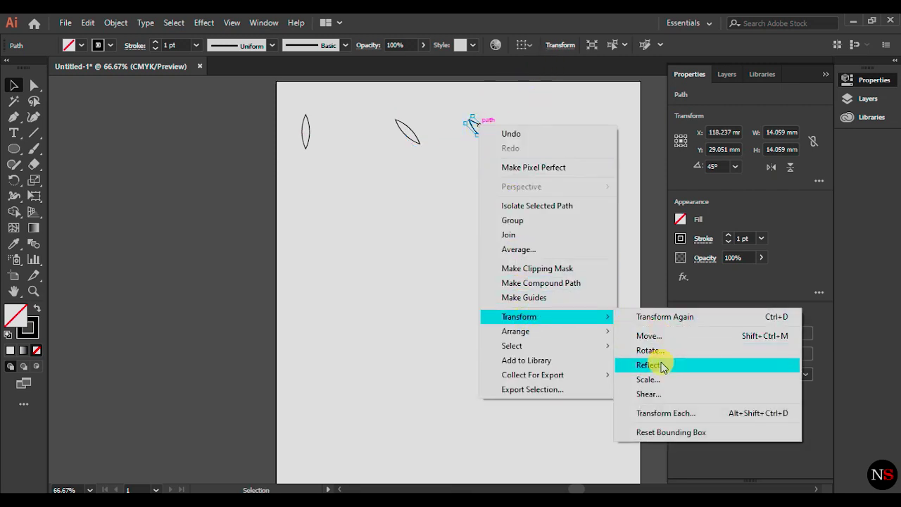
Step: Reflect the third leaf to 135°, set it beside the 45° leaf, and group the V-shaped pair
{"action": "left_click", "coordinate": [662, 363]}
{"action": "left_click", "coordinate": [254, 328]}
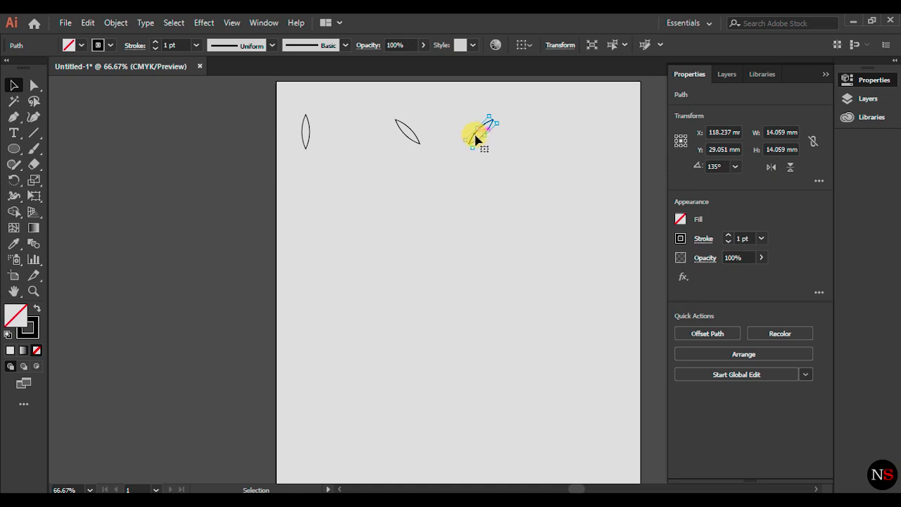
{"action": "left_click", "coordinate": [451, 134]}
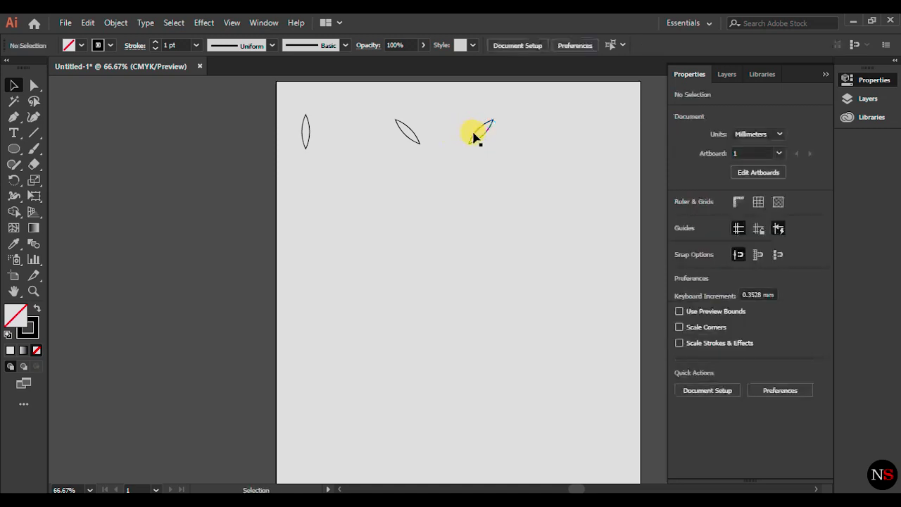
{"action": "left_click_drag", "start_coordinate": [475, 138], "coordinate": [439, 136]}
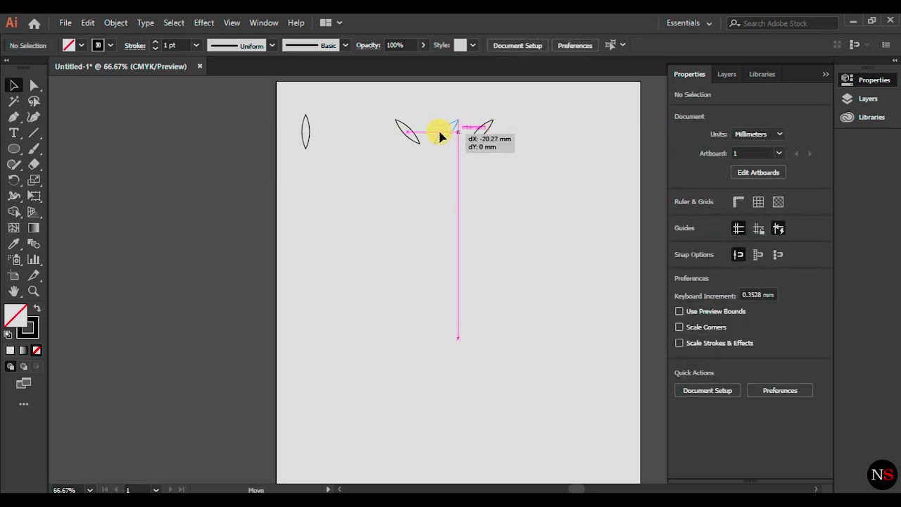
{"action": "left_click_drag", "start_coordinate": [439, 136], "coordinate": [436, 135]}
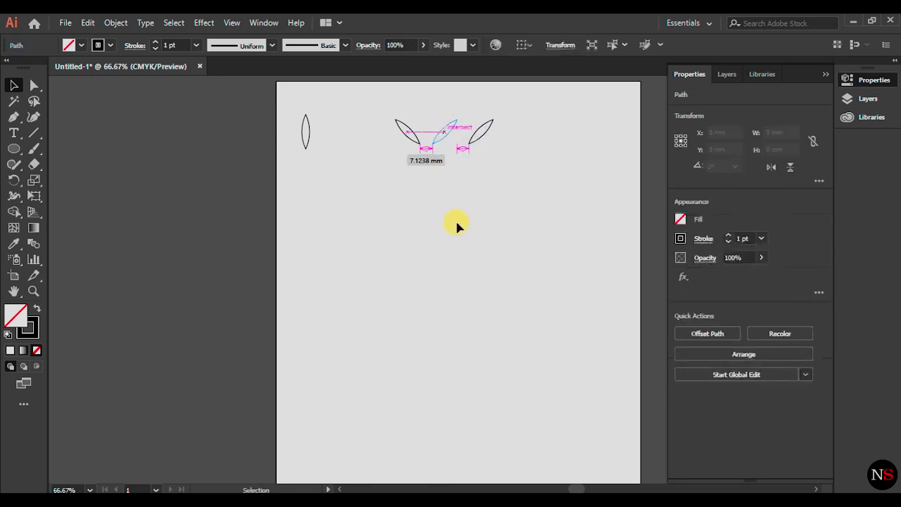
{"action": "left_click", "coordinate": [415, 139], "text": "shift"}
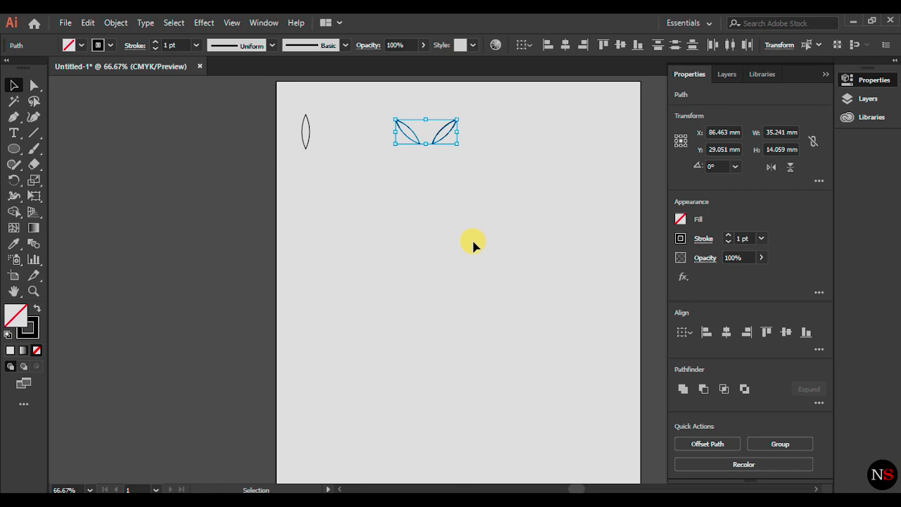
{"action": "left_click", "coordinate": [774, 443]}
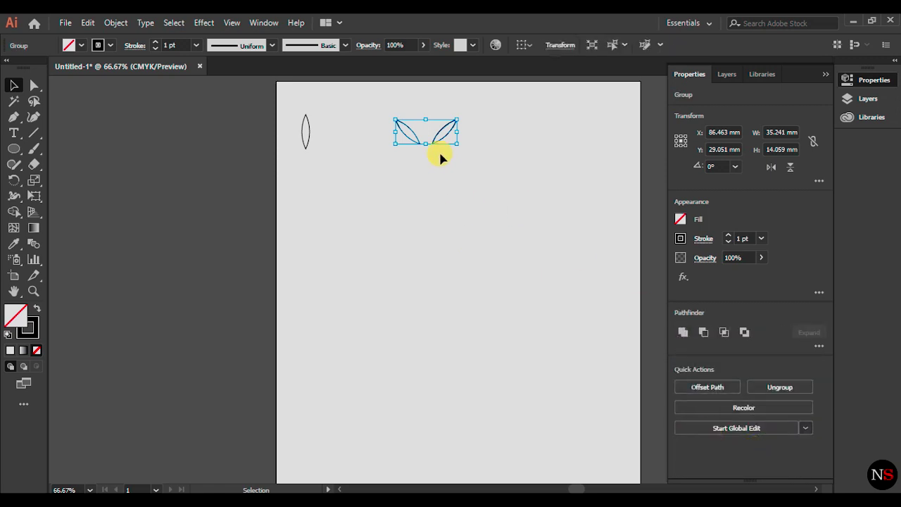
Step: Move the leaf pair near the bottom and repeat copies upward into a column about 175 mm tall
{"action": "left_click_drag", "start_coordinate": [438, 135], "coordinate": [427, 441]}
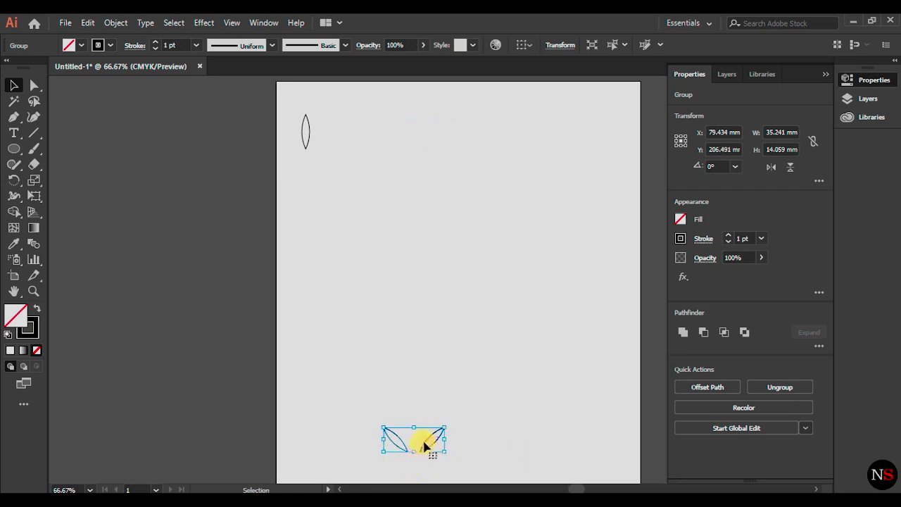
{"action": "left_click_drag", "start_coordinate": [425, 444], "coordinate": [424, 433]}
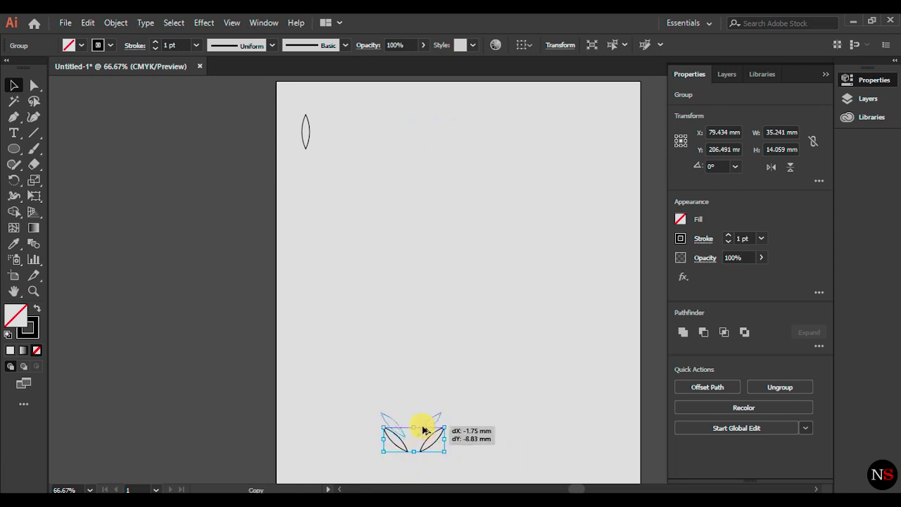
{"action": "left_click_drag", "start_coordinate": [423, 431], "coordinate": [426, 427]}
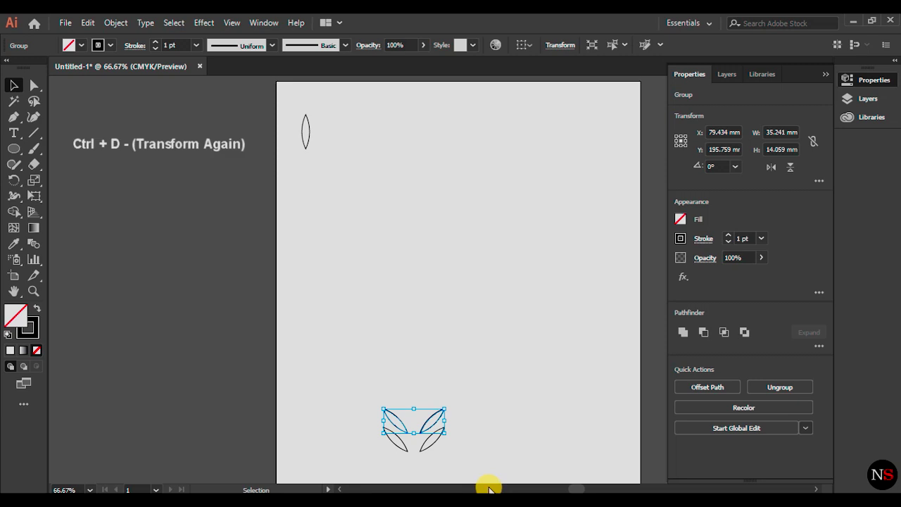
{"action": "key", "text": "ctrl+d"}
{"action": "key", "text": "ctrl+d"}
{"action": "key", "text": "ctrl+d"}
{"action": "key", "text": "ctrl+d"}
{"action": "key", "text": "ctrl+d"}
{"action": "key", "text": "ctrl+d"}
{"action": "key", "text": "ctrl+d"}
{"action": "key", "text": "ctrl+d"}
{"action": "key", "text": "ctrl+d"}
{"action": "key", "text": "ctrl+d"}
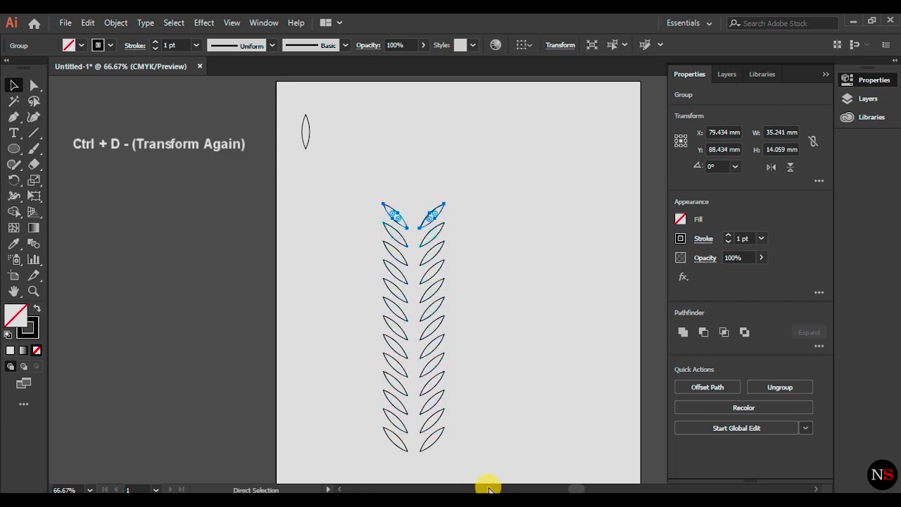
{"action": "key", "text": "ctrl+d"}
{"action": "key", "text": "ctrl+d"}
{"action": "key", "text": "ctrl+d"}
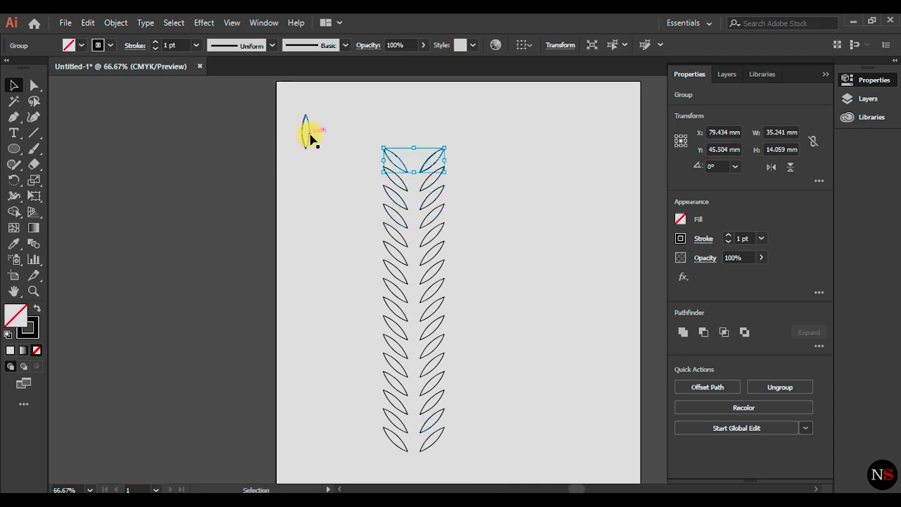
{"action": "left_click_drag", "start_coordinate": [360, 138], "coordinate": [498, 442]}
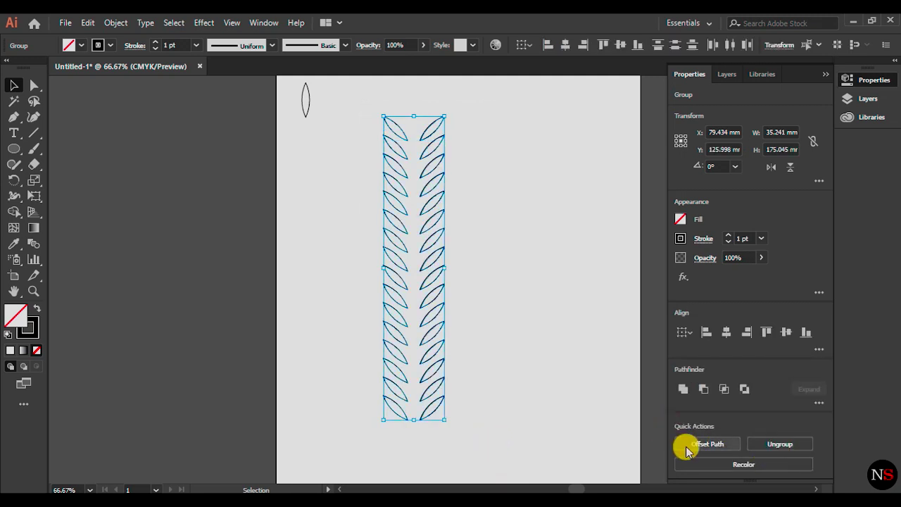
Step: Group the leaf column and cap it with the upright leaf, nudged about 2.94 mm down
{"action": "left_click", "coordinate": [116, 23]}
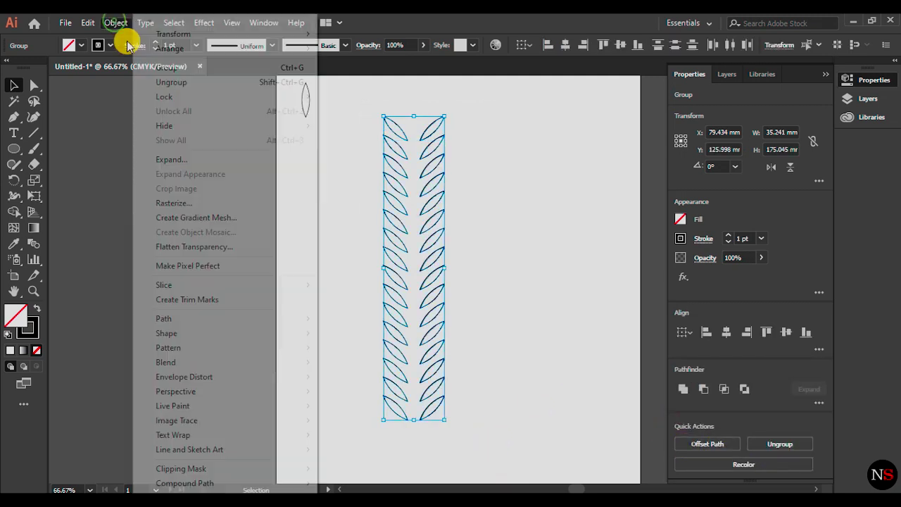
{"action": "left_click", "coordinate": [176, 70]}
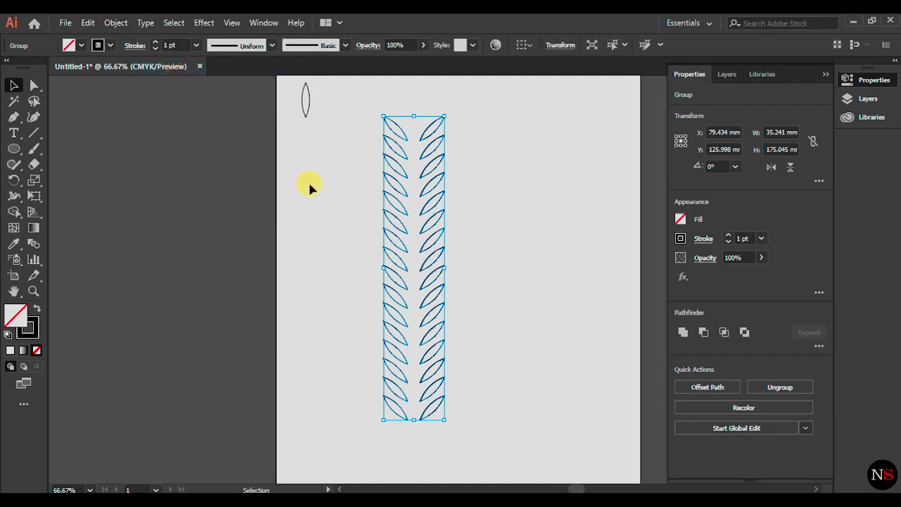
{"action": "left_click", "coordinate": [307, 103]}
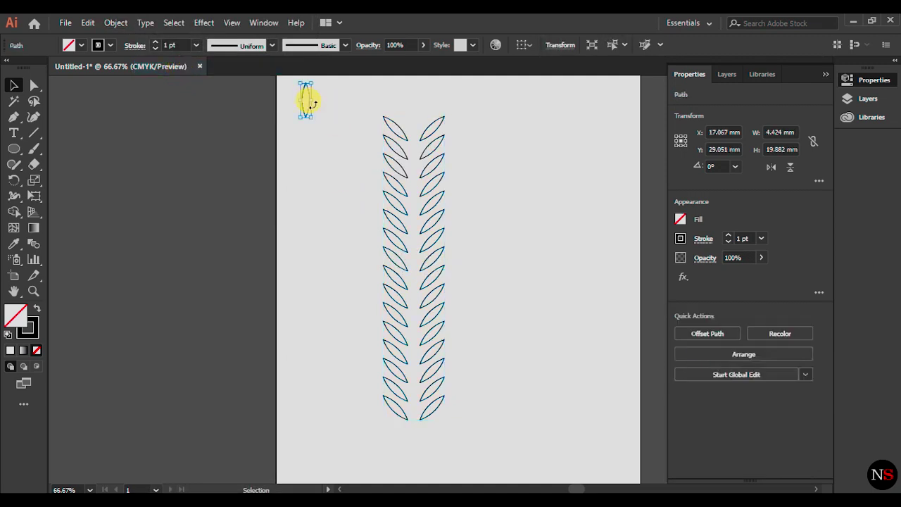
{"action": "mouse_move", "coordinate": [308, 96]}
{"action": "left_mouse_down"}
{"action": "mouse_move", "coordinate": [416, 117]}
{"action": "mouse_move", "coordinate": [417, 98]}
{"action": "left_mouse_up"}
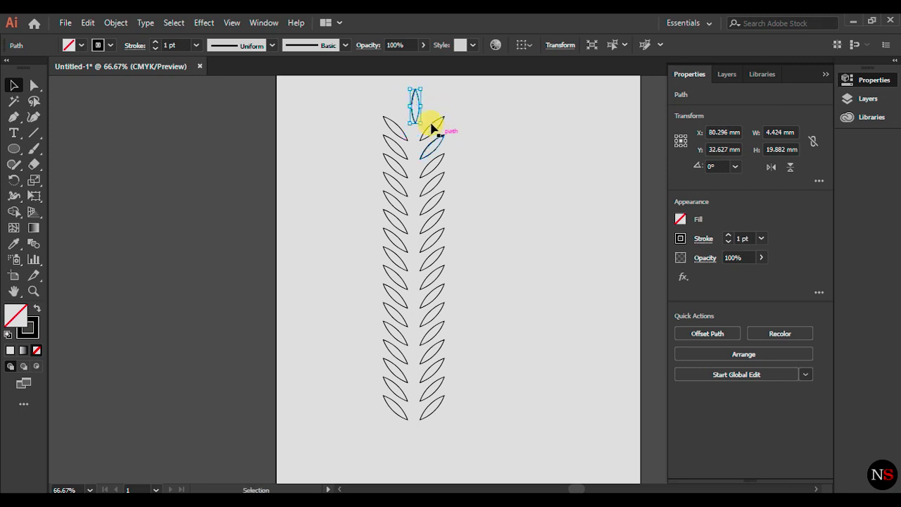
{"action": "left_click_drag", "start_coordinate": [416, 99], "coordinate": [416, 103]}
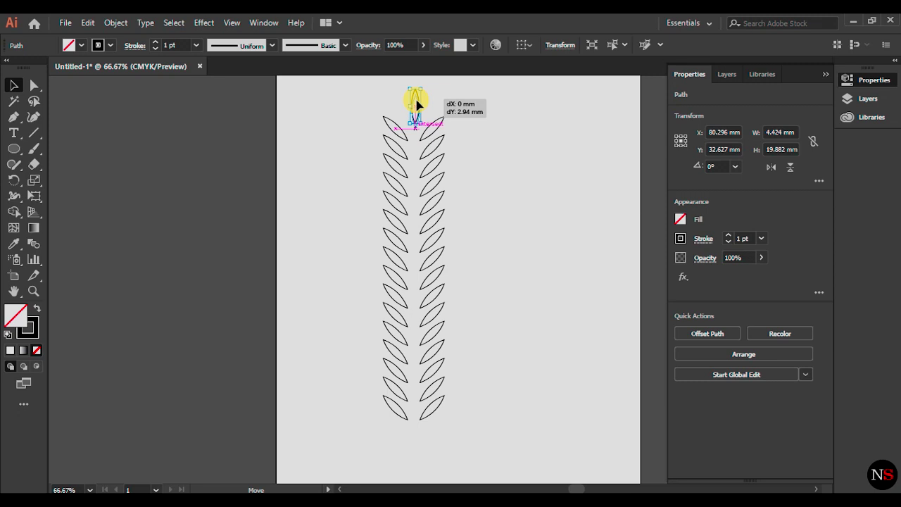
{"action": "left_click_drag", "start_coordinate": [419, 102], "coordinate": [419, 103]}
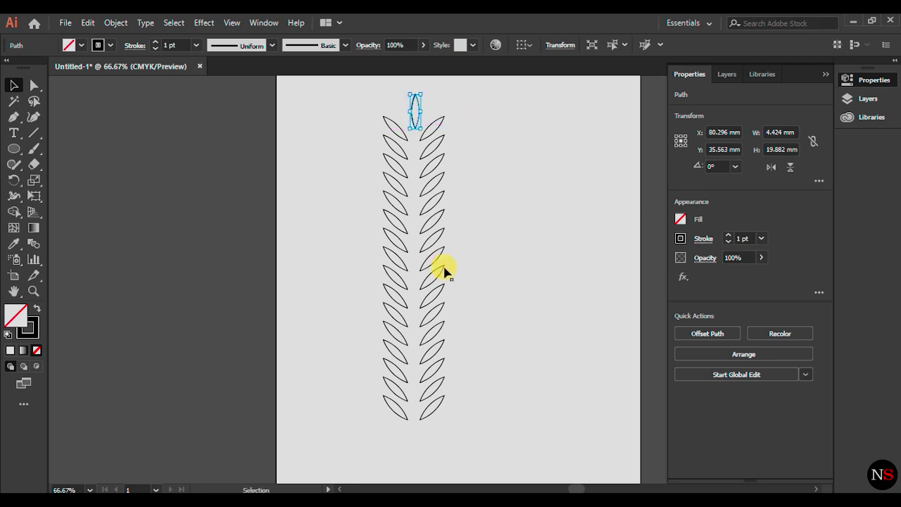
{"action": "key", "text": "ctrl+a"}
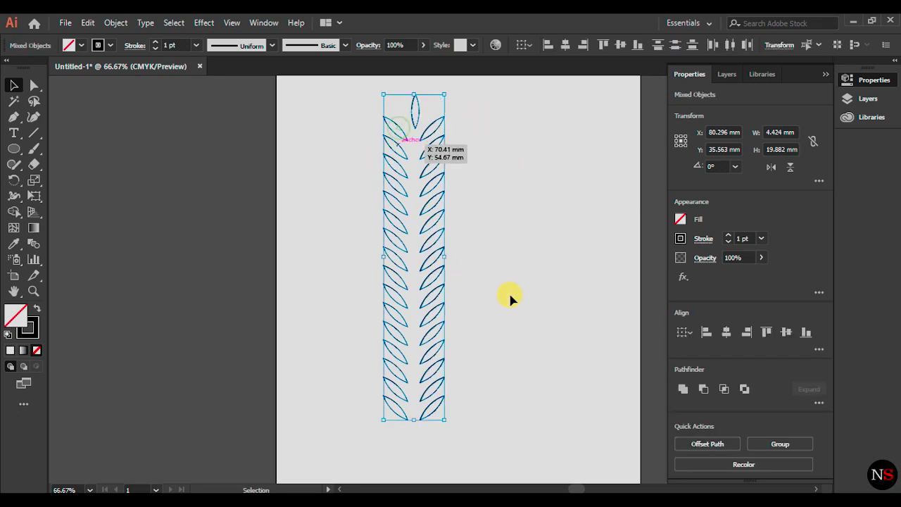
Step: Centre the leaves horizontally, group them, and scale the sprig to 14.714 × 78.453 mm at lower left
{"action": "left_click", "coordinate": [726, 331]}
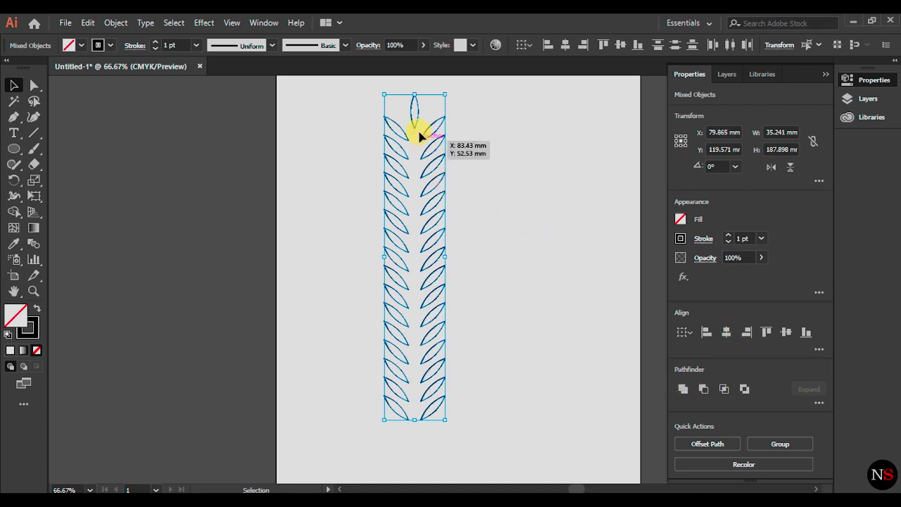
{"action": "left_click_drag", "start_coordinate": [401, 133], "coordinate": [309, 153]}
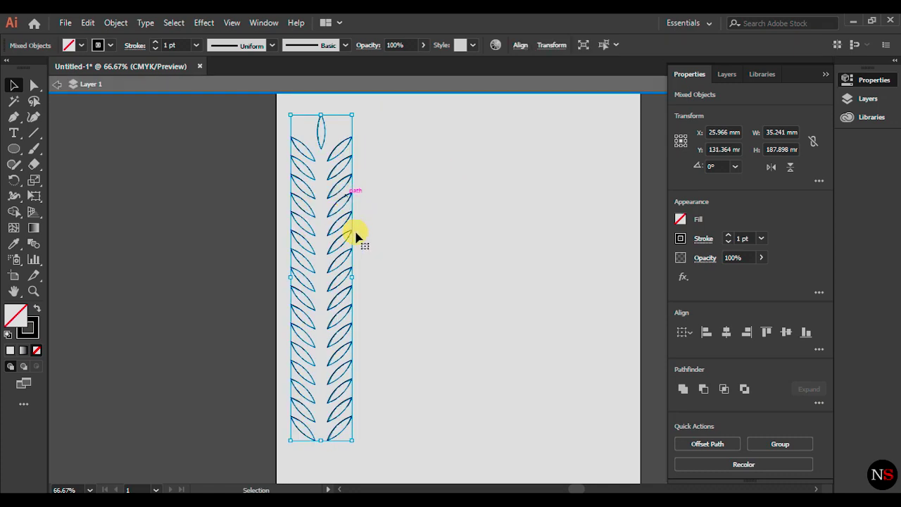
{"action": "left_click_drag", "start_coordinate": [335, 187], "coordinate": [326, 188]}
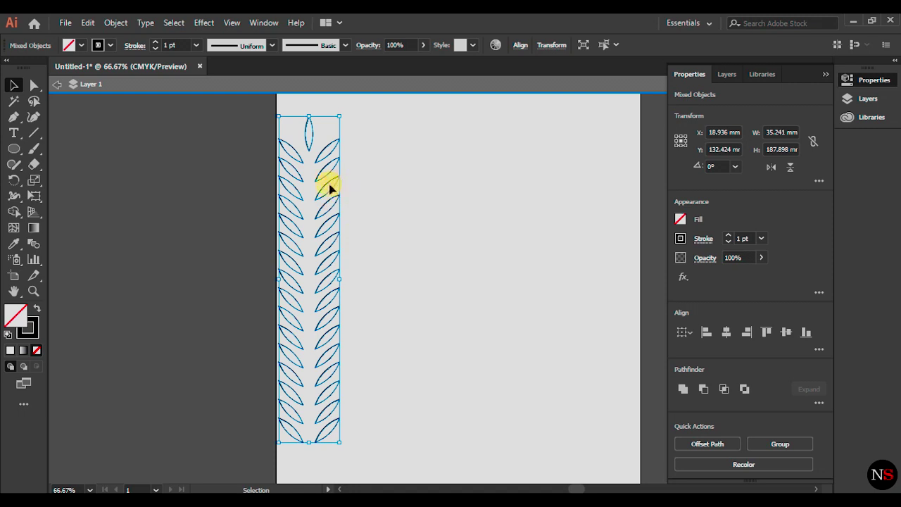
{"action": "key", "text": "ctrl+g"}
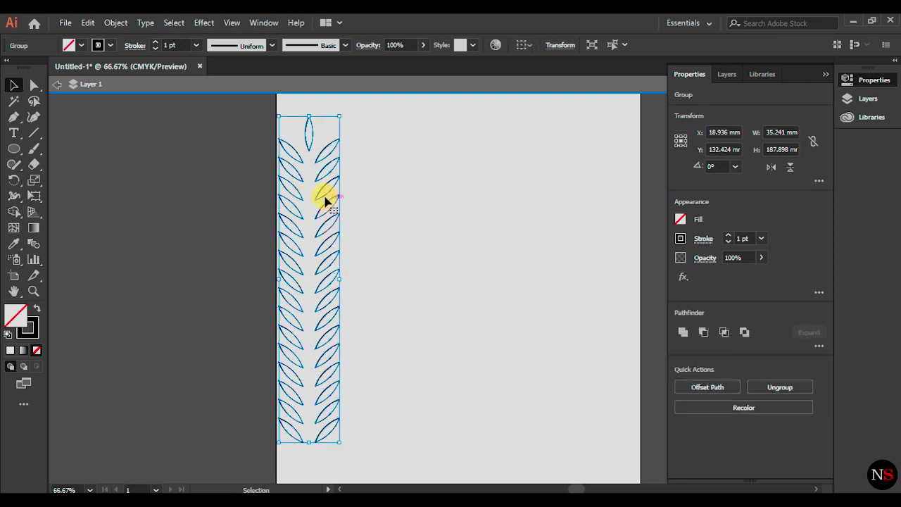
{"action": "left_click_drag", "start_coordinate": [341, 115], "coordinate": [310, 305]}
{"action": "left_click_drag", "start_coordinate": [296, 357], "coordinate": [305, 352]}
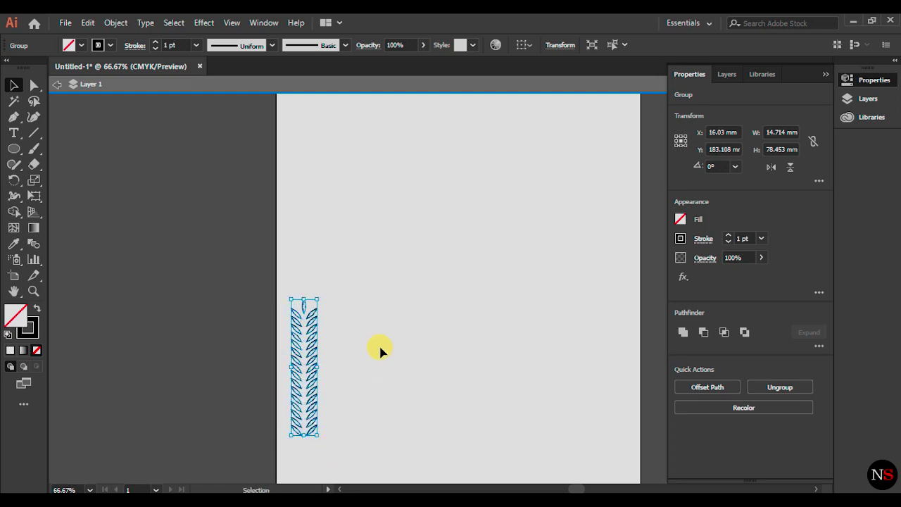
{"action": "left_click", "coordinate": [262, 22]}
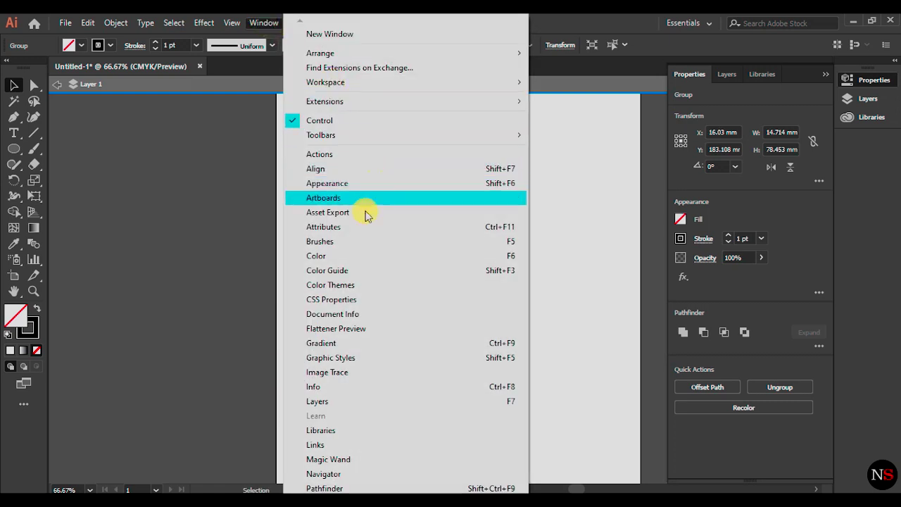
Step: Add the leaf sprig to the Brushes panel as a new art brush with default options
{"action": "left_click", "coordinate": [345, 241]}
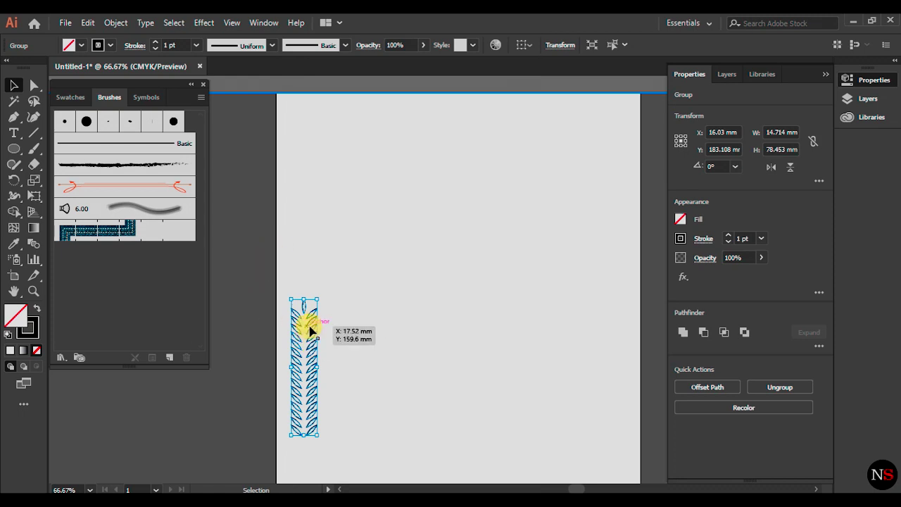
{"action": "left_click_drag", "start_coordinate": [310, 331], "coordinate": [154, 276]}
{"action": "left_click", "coordinate": [400, 292]}
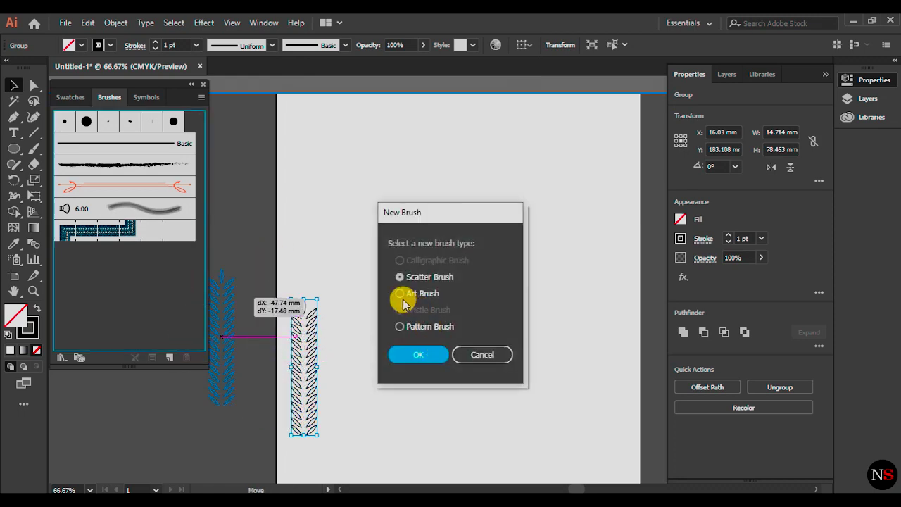
{"action": "left_click", "coordinate": [419, 355]}
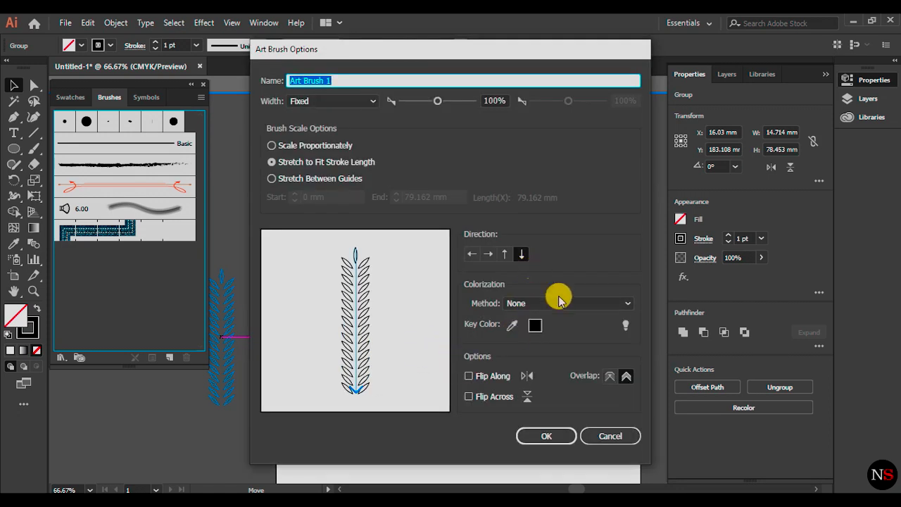
{"action": "left_click", "coordinate": [552, 435]}
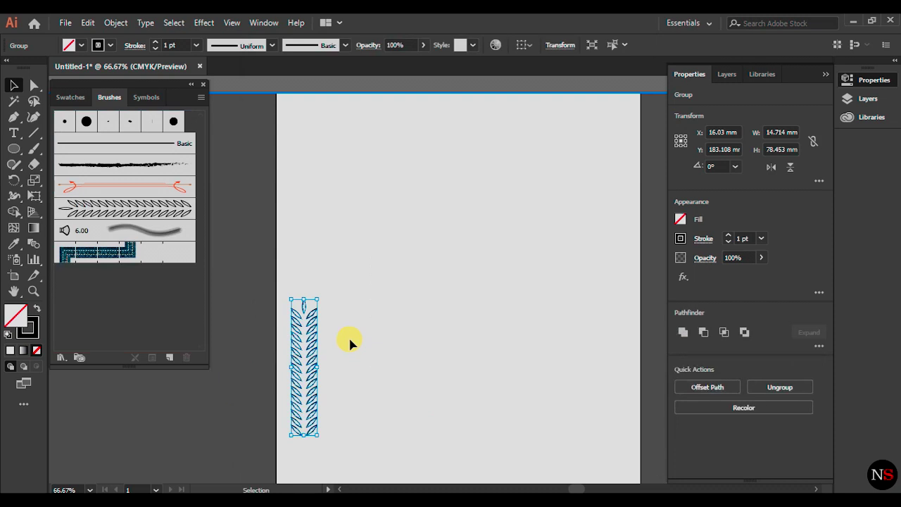
Step: Draw a 132.969 mm circle, delete its left anchor, and stroke the right half-arc with the leaf brush
{"action": "left_click", "coordinate": [14, 149]}
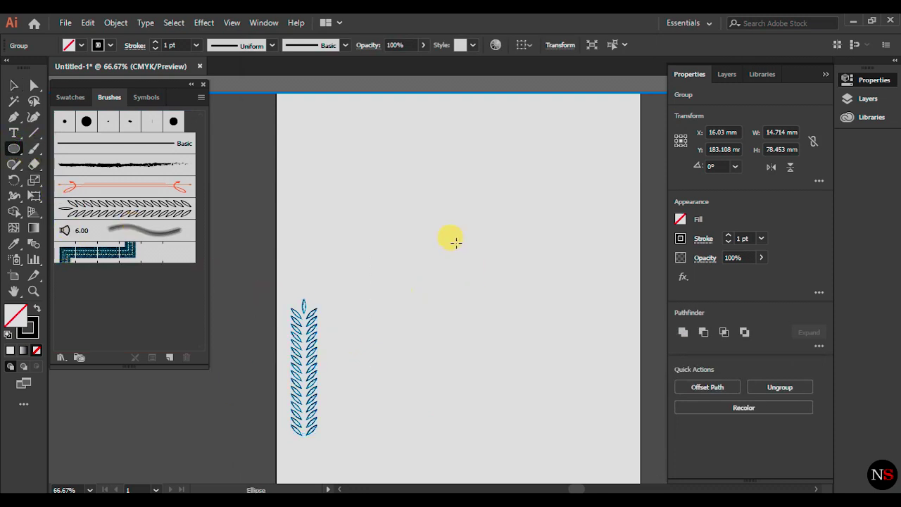
{"action": "left_click_drag", "start_coordinate": [369, 169], "coordinate": [580, 400]}
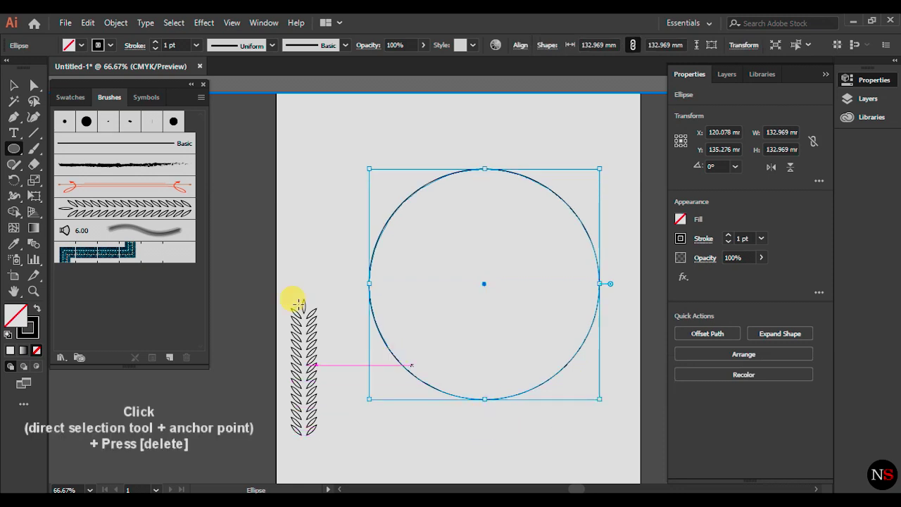
{"action": "left_click", "coordinate": [33, 86]}
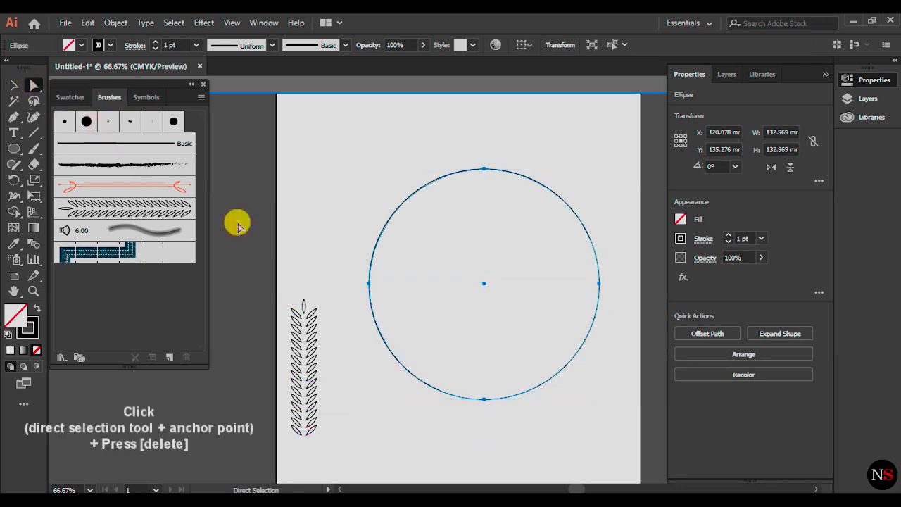
{"action": "left_click", "coordinate": [369, 283]}
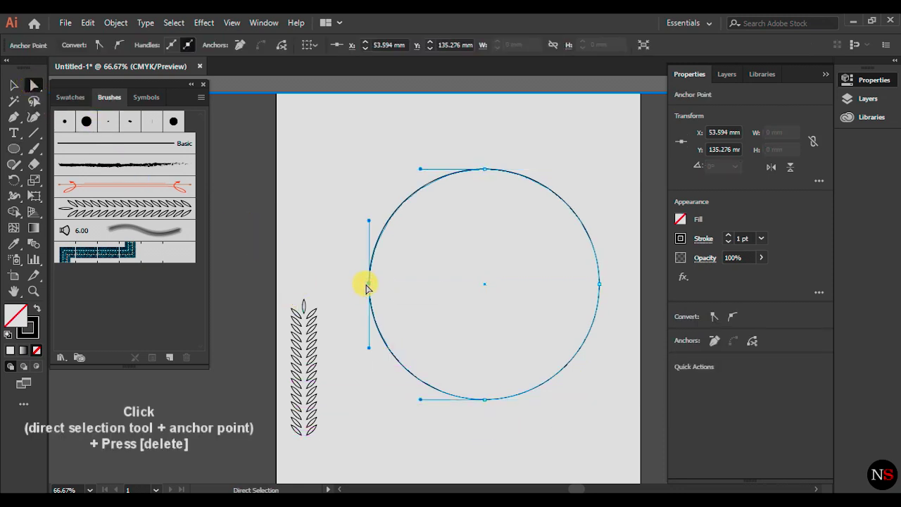
{"action": "key", "text": "Delete"}
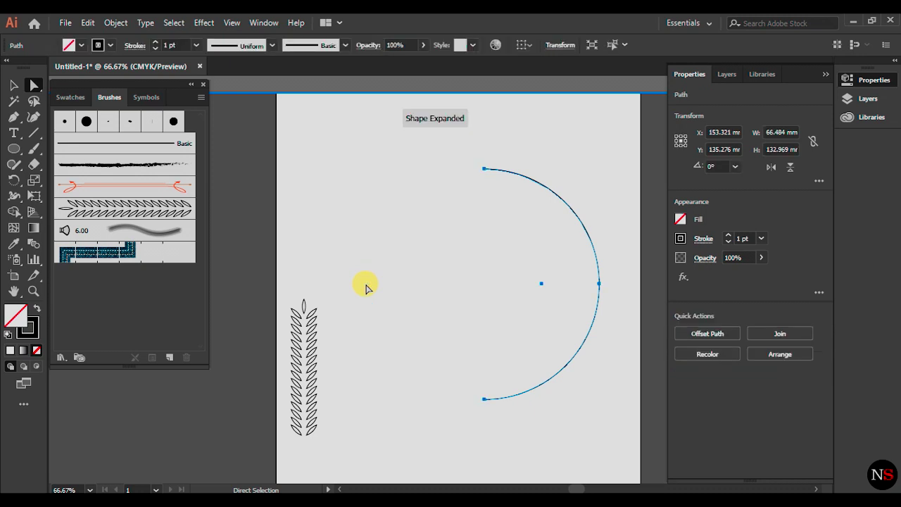
{"action": "left_click", "coordinate": [13, 85]}
{"action": "left_click", "coordinate": [130, 208]}
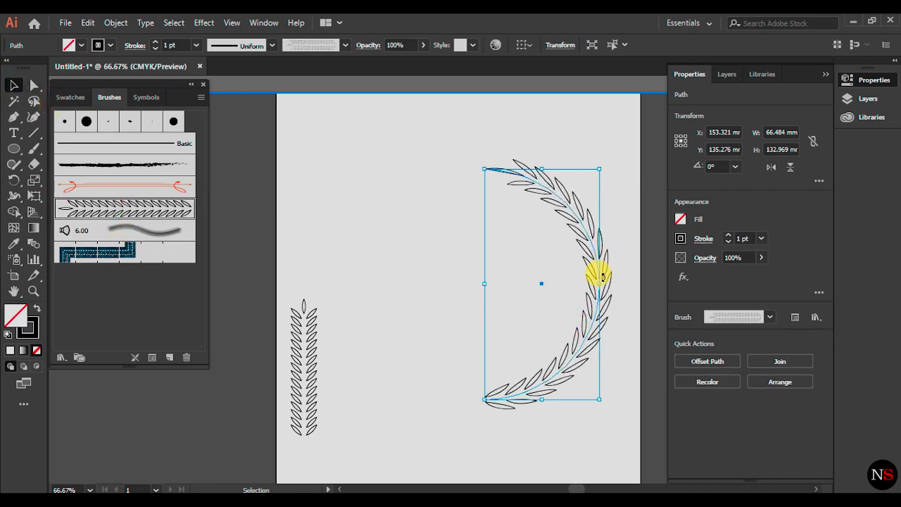
Step: Alt-drag a copy of the leafy arc 57.53 mm to the left
{"action": "left_click_drag", "start_coordinate": [570, 300], "coordinate": [493, 297]}
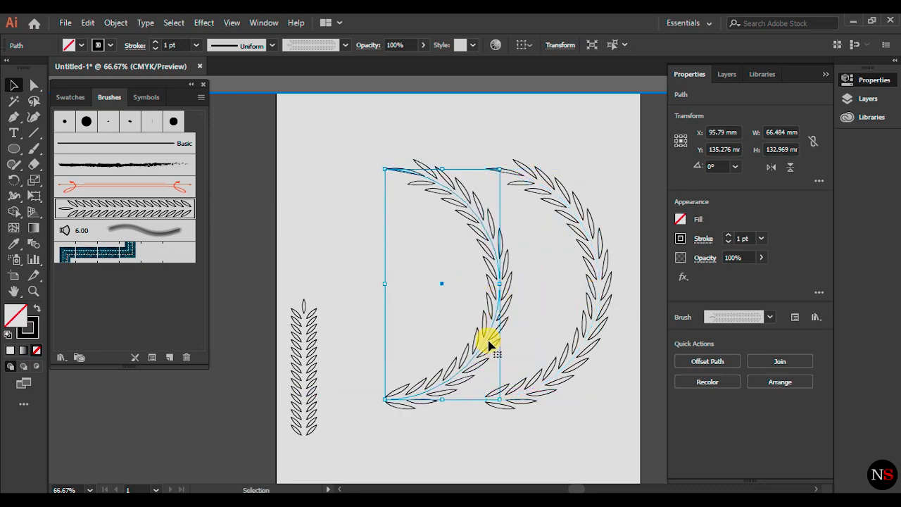
Step: Reflect the copied arc across its vertical axis so the two halves form a round wreath
{"action": "right_click", "coordinate": [484, 248]}
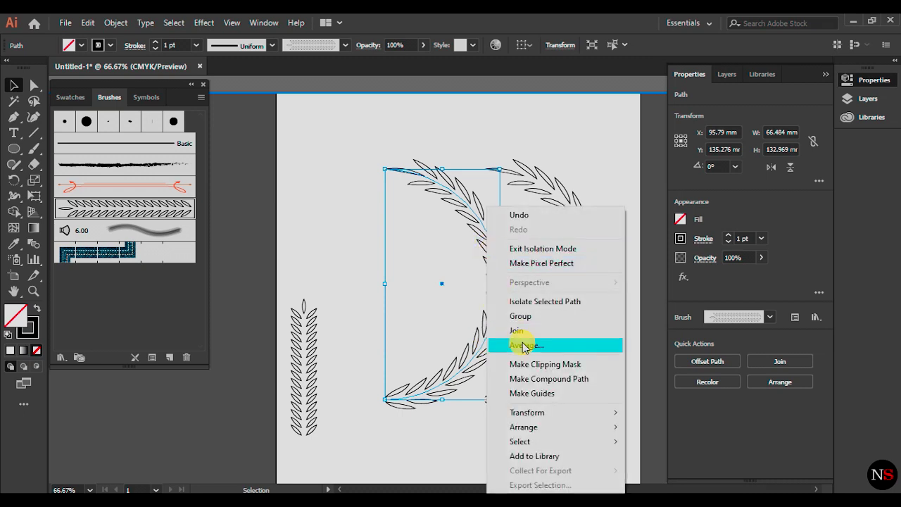
{"action": "mouse_move", "coordinate": [527, 413]}
{"action": "left_click", "coordinate": [662, 345]}
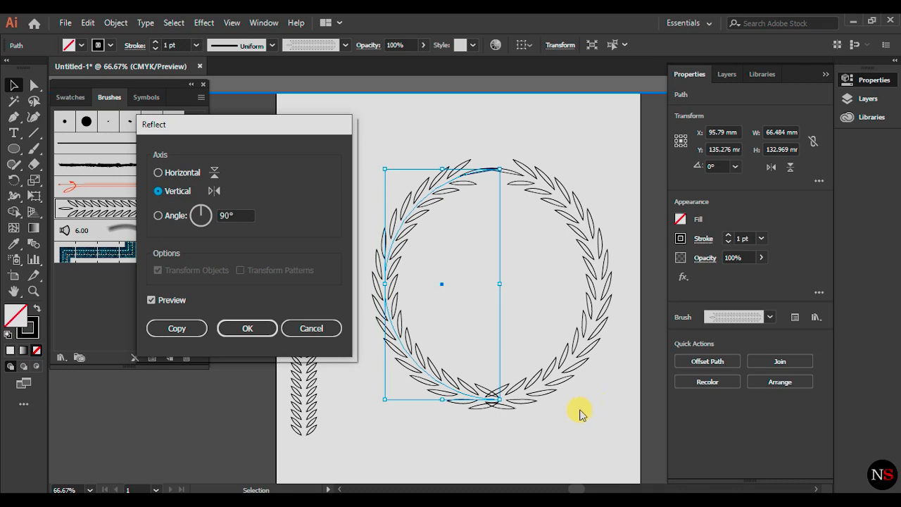
{"action": "left_click", "coordinate": [252, 333]}
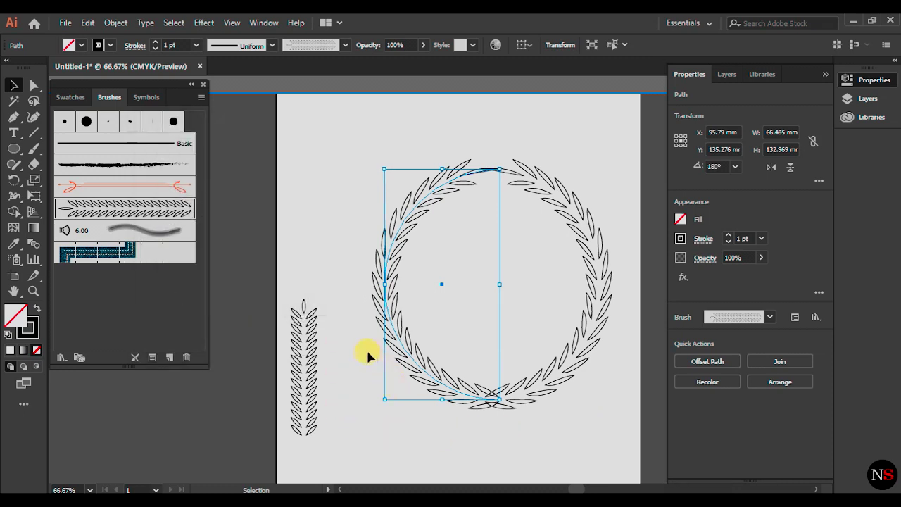
{"action": "left_click_drag", "start_coordinate": [266, 271], "coordinate": [345, 461]}
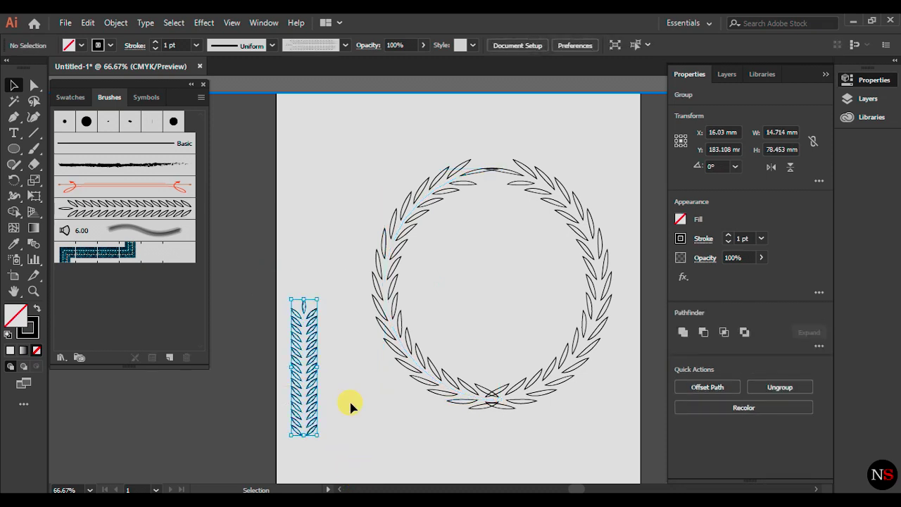
Step: Delete the leftover leaf sprig and drag the left arc further left
{"action": "key", "text": "Delete"}
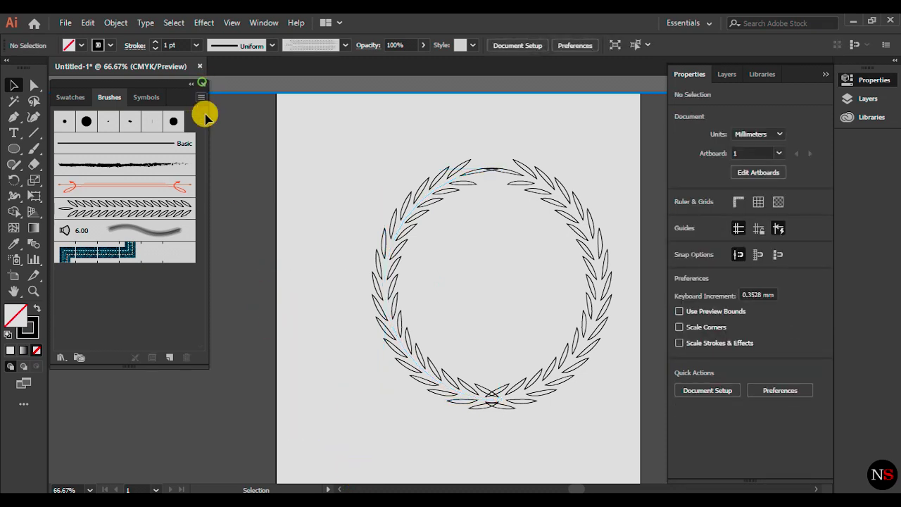
{"action": "left_click", "coordinate": [201, 84]}
{"action": "left_click_drag", "start_coordinate": [395, 241], "coordinate": [328, 249]}
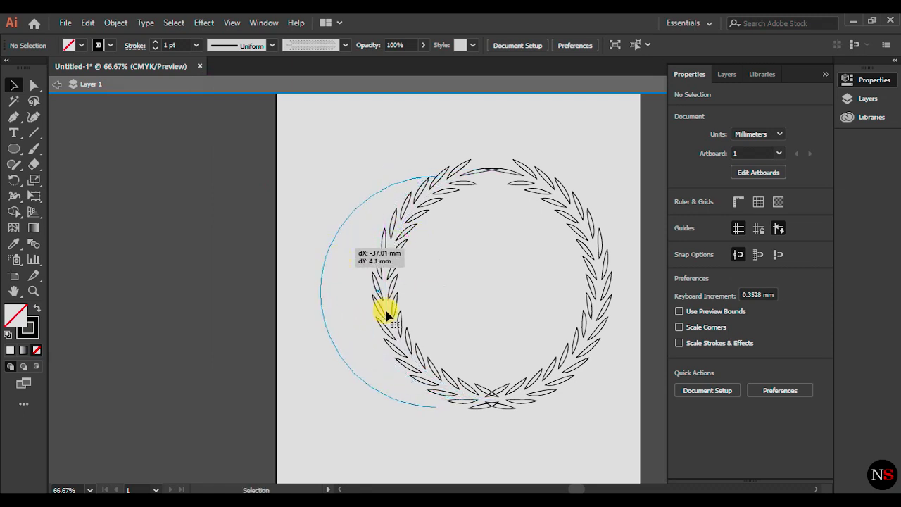
Step: Bottom-align both arcs into a 161.021 × 132.969 mm wreath open at the top
{"action": "left_click", "coordinate": [597, 311], "text": "shift"}
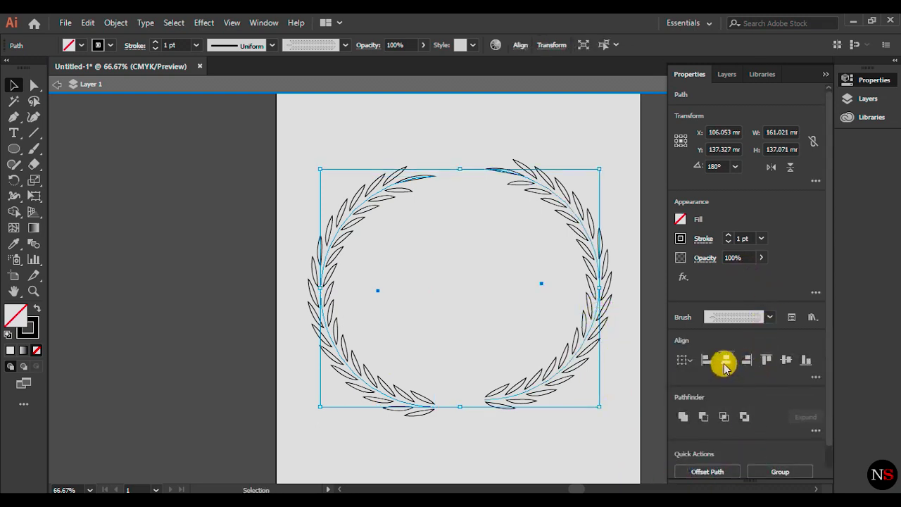
{"action": "left_click", "coordinate": [807, 360]}
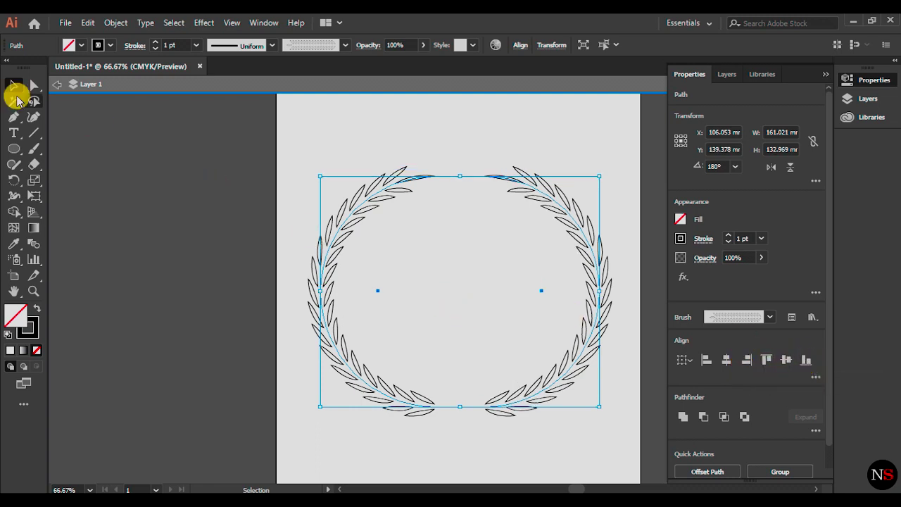
{"action": "left_click", "coordinate": [240, 194]}
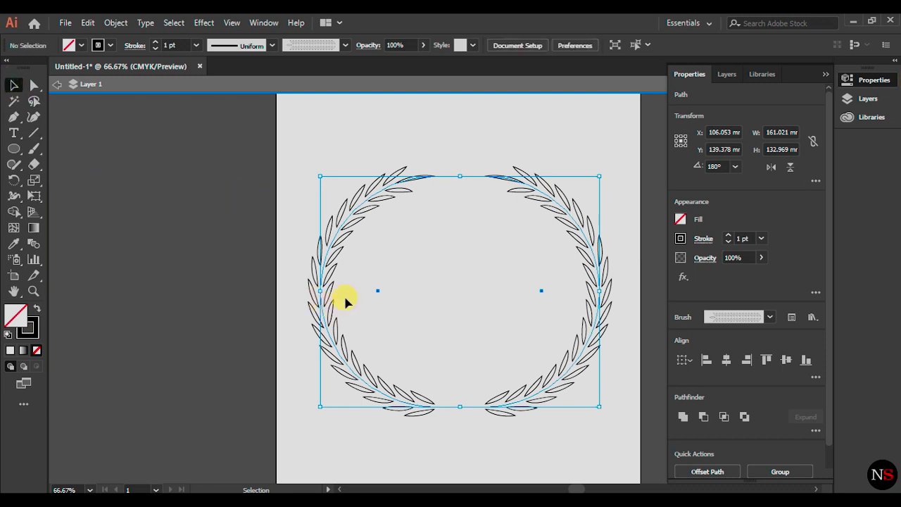